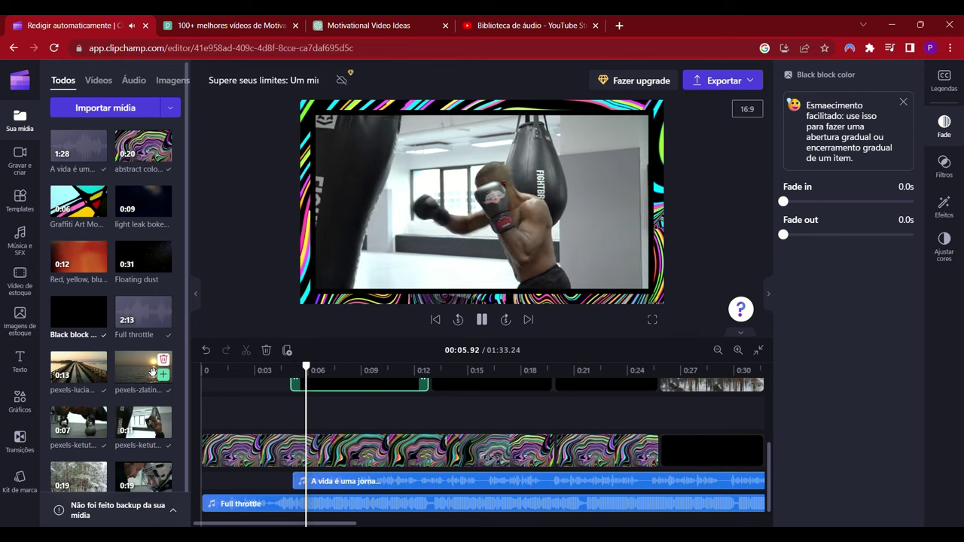
# Raise the volume of the "A vida é uma jorna..." narration clip to 153%.
pyautogui.press('space')
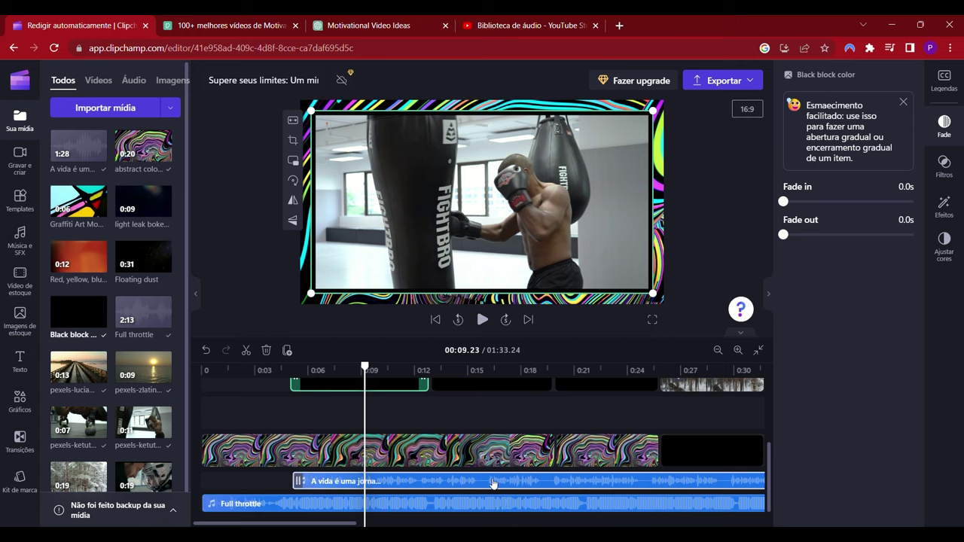
pyautogui.click(493, 483)
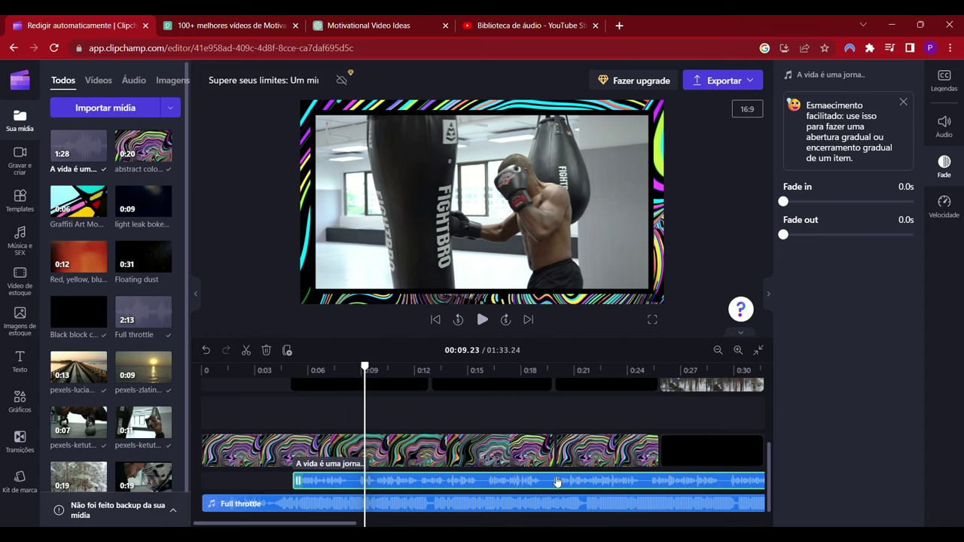
pyautogui.click(950, 134)
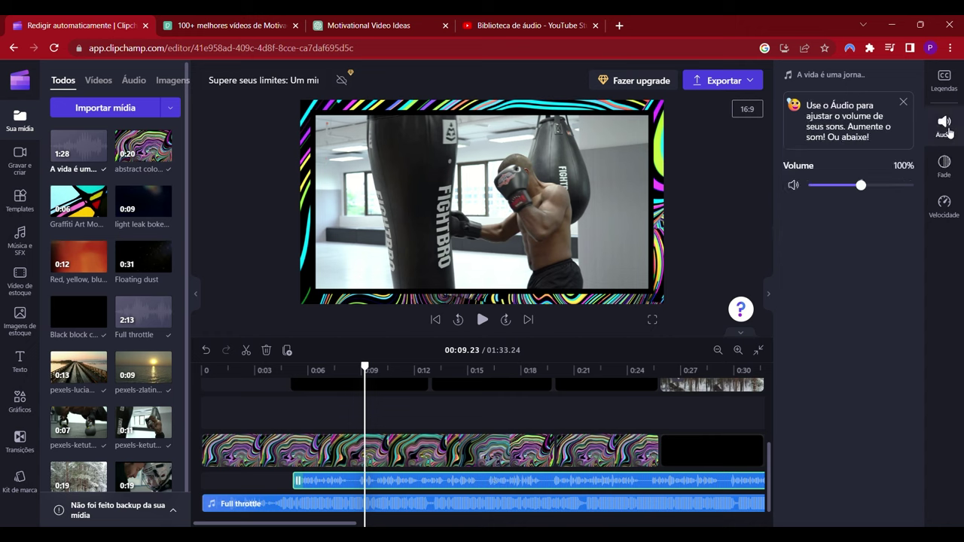
pyautogui.moveTo(899, 189); pyautogui.dragTo(897, 189)
# Play the mix and lower the Full throttle music clip's volume to 24%.
pyautogui.click(483, 320)
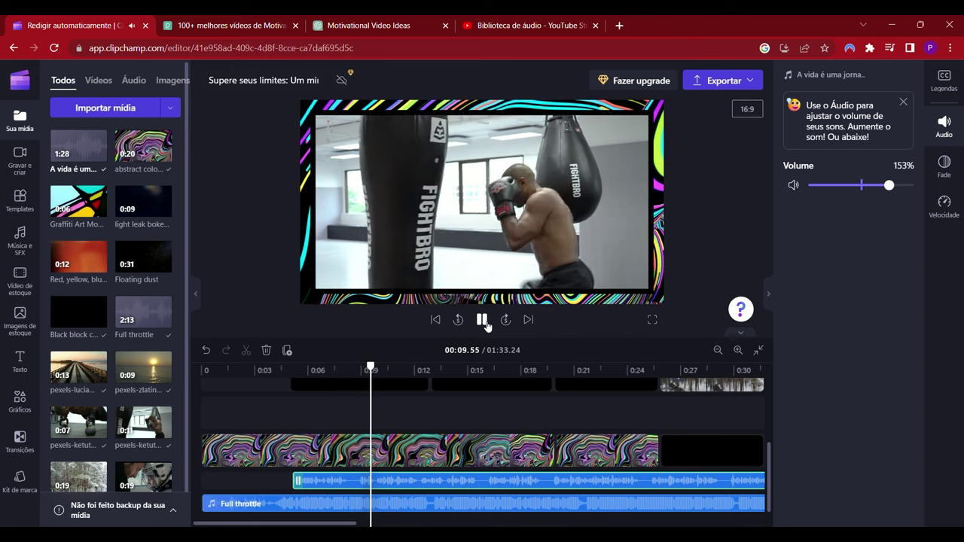
pyautogui.click(445, 503)
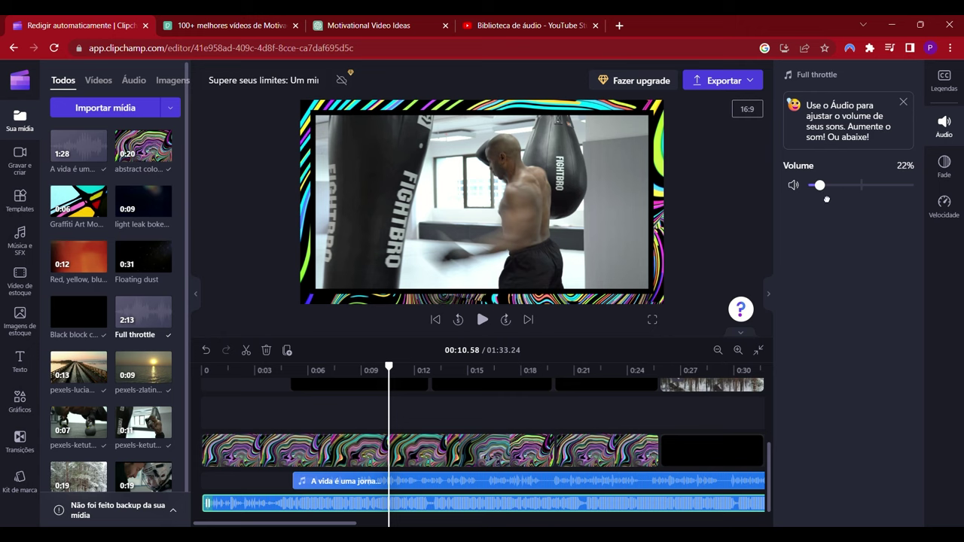
pyautogui.click(485, 321)
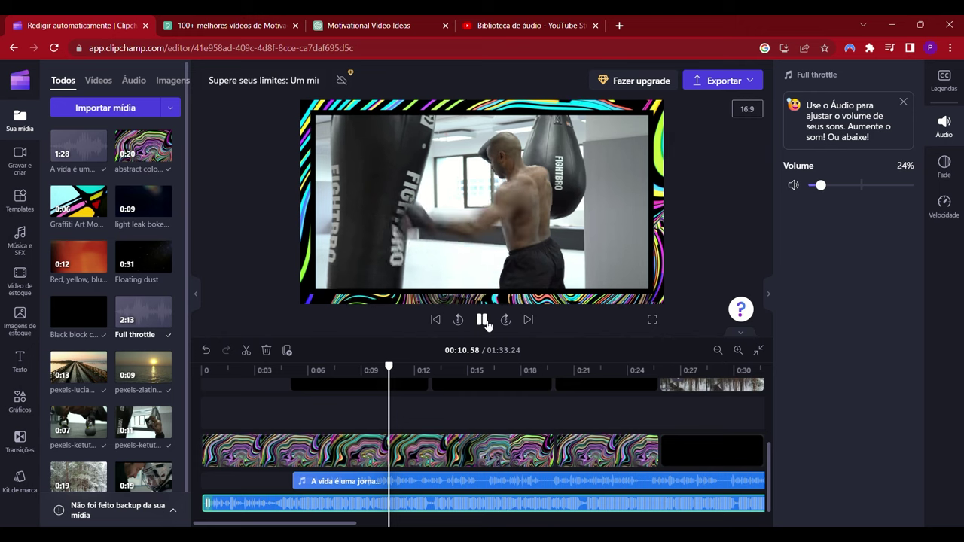
# Place the playhead where the edited footage and the Full throttle music end, at 0:40.71.
pyautogui.moveTo(352, 523); pyautogui.dragTo(245, 508)
pyautogui.moveTo(336, 521); pyautogui.dragTo(445, 511)
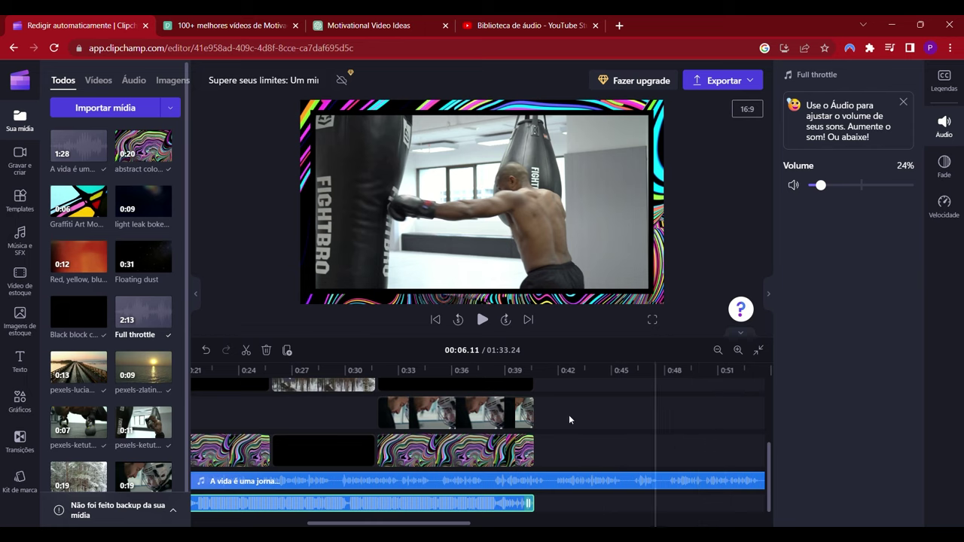
pyautogui.moveTo(454, 523); pyautogui.dragTo(354, 524)
pyautogui.click(649, 452)
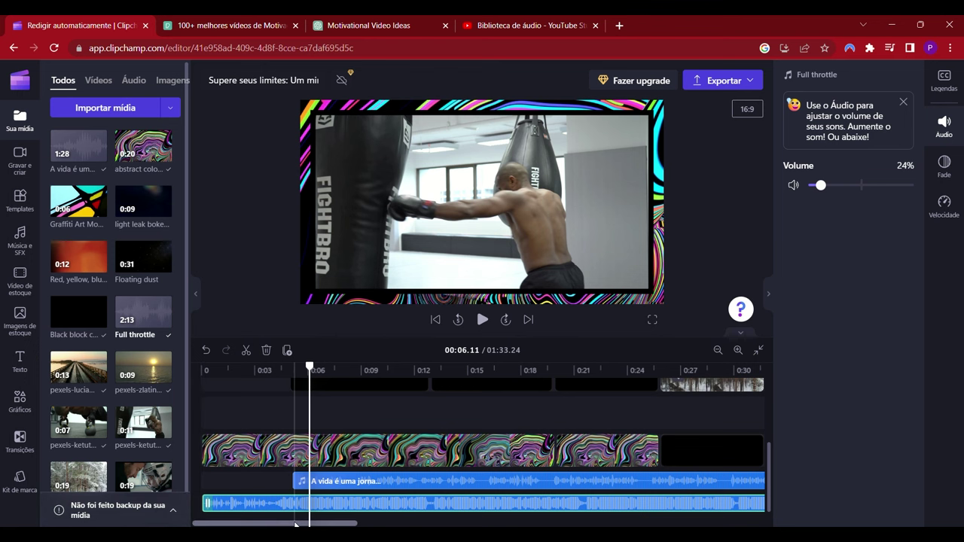
pyautogui.moveTo(297, 522); pyautogui.dragTo(408, 522)
pyautogui.click(548, 372)
pyautogui.moveTo(553, 375); pyautogui.dragTo(542, 371)
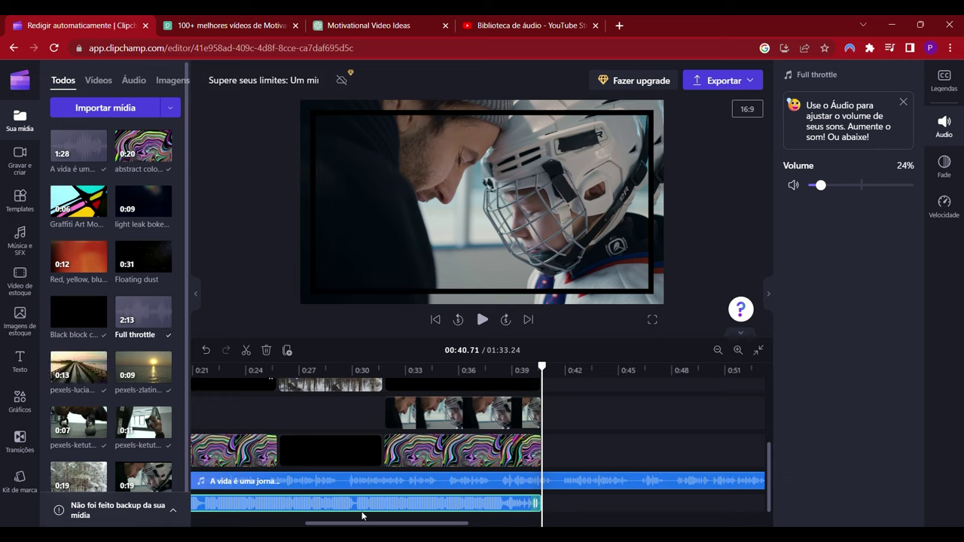
# Look over the imported media and the motivational videos on Pexels for more footage, and return to Clipchamp.
pyautogui.scroll(-1, 415, 460)
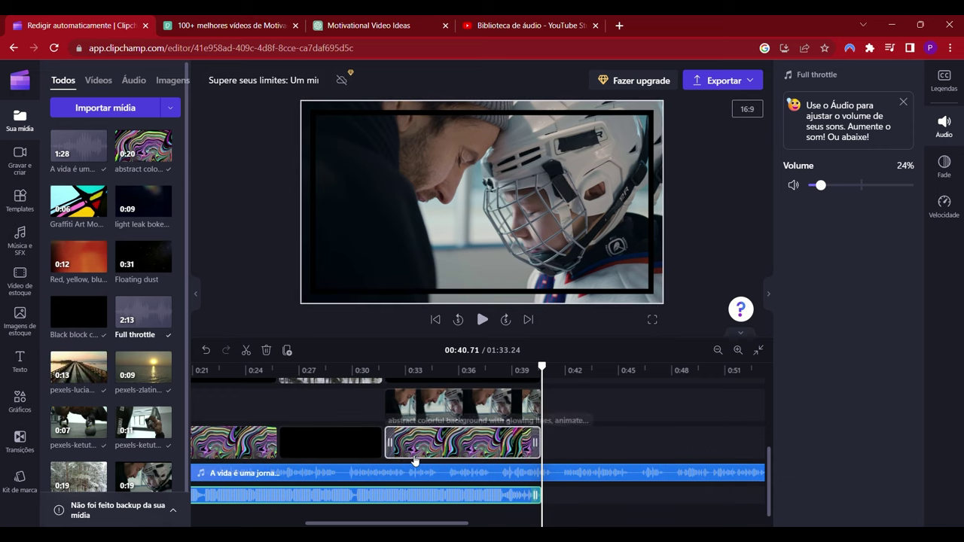
pyautogui.scroll(-1, 83, 332)
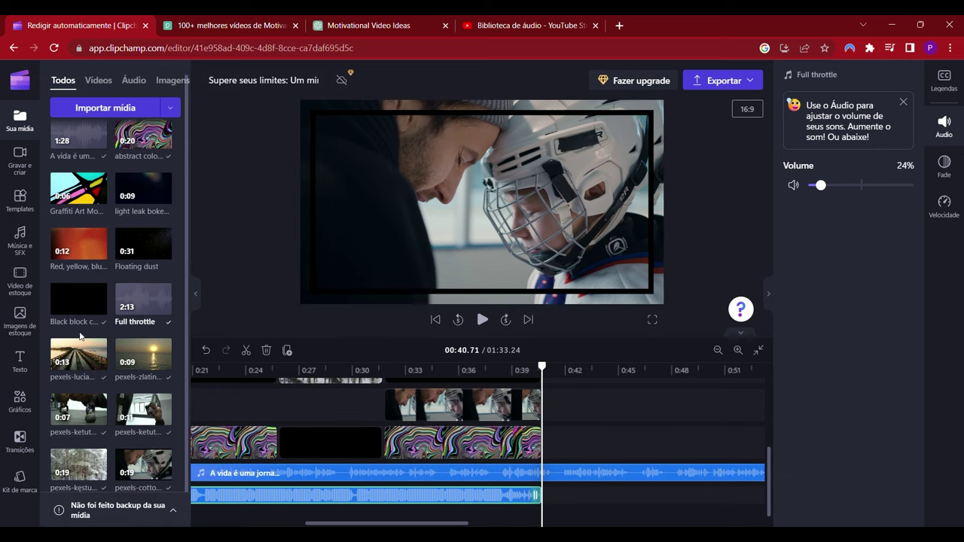
pyautogui.click(233, 29)
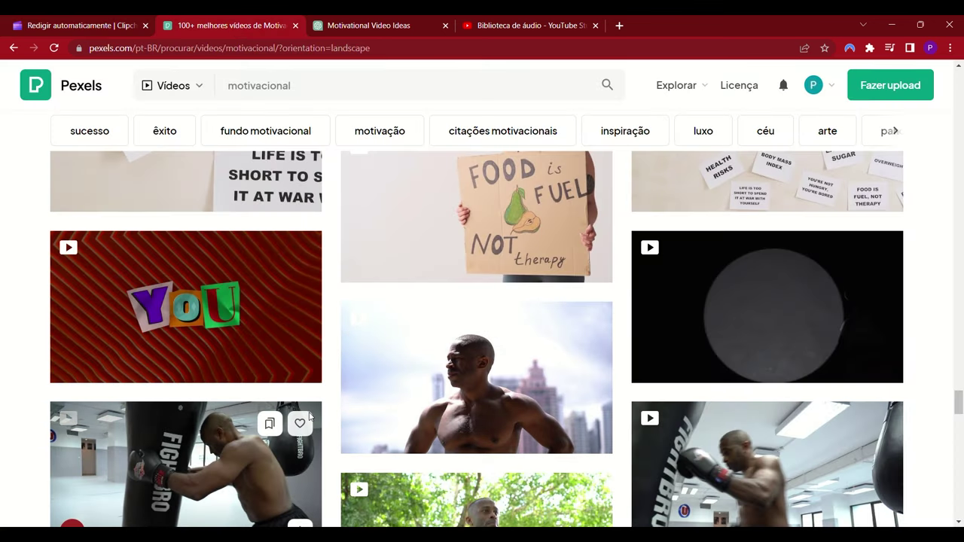
pyautogui.scroll(3, 300, 407)
pyautogui.scroll(4, 300, 407)
pyautogui.click(80, 27)
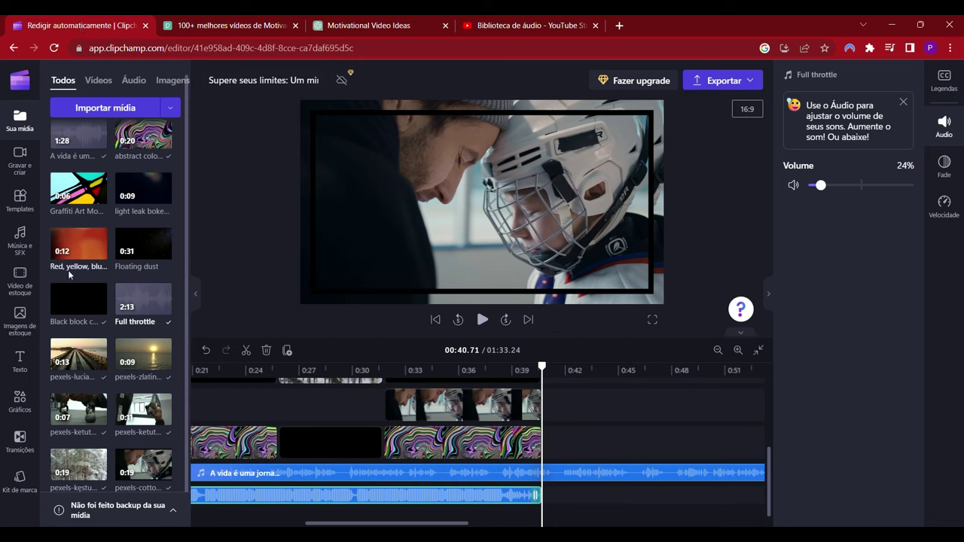
# Add the bridge, two boxing gym, snowy forest and hockey clips from the media library to the timeline after the existing footage.
pyautogui.click(98, 361)
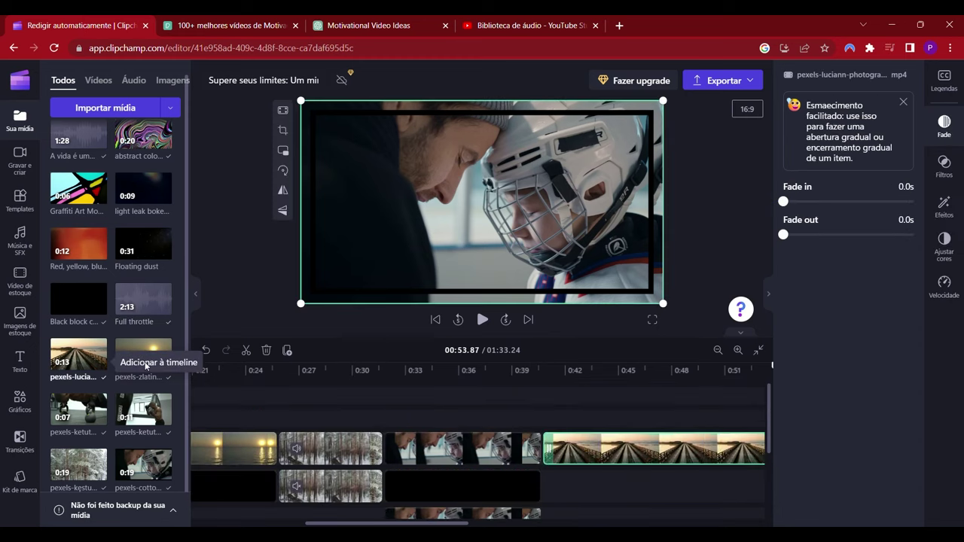
pyautogui.scroll(-3, 772, 446)
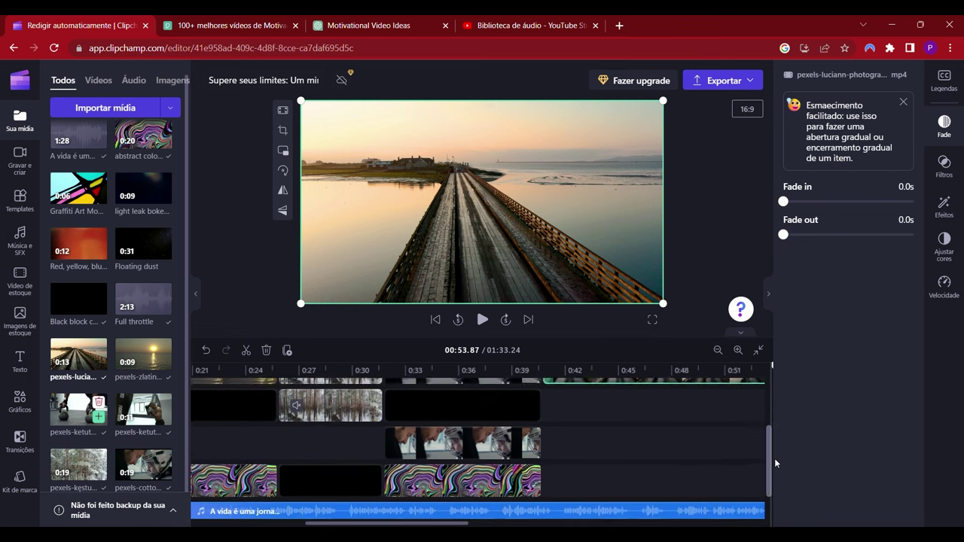
pyautogui.moveTo(776, 453); pyautogui.dragTo(776, 441)
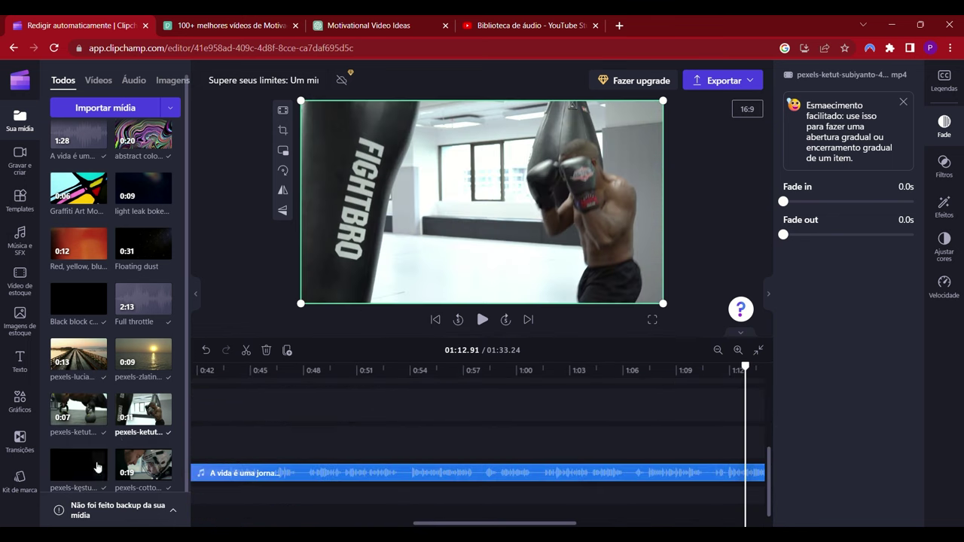
pyautogui.click(100, 472)
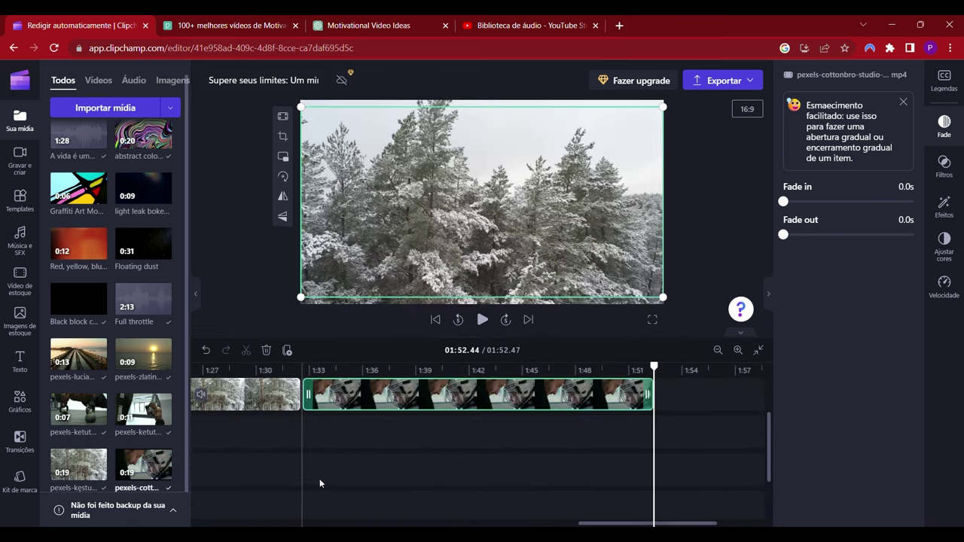
# Paste a copy of the Full throttle music at 0:40.74, directly after the existing music clip.
pyautogui.scroll(3, 320, 482)
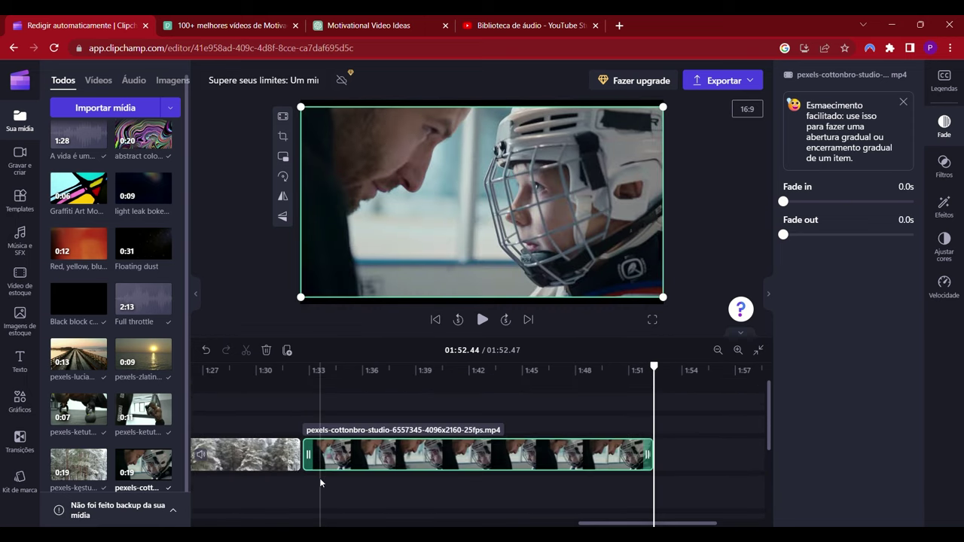
pyautogui.scroll(-3, 390, 477)
pyautogui.hscroll(-10, 395, 490)
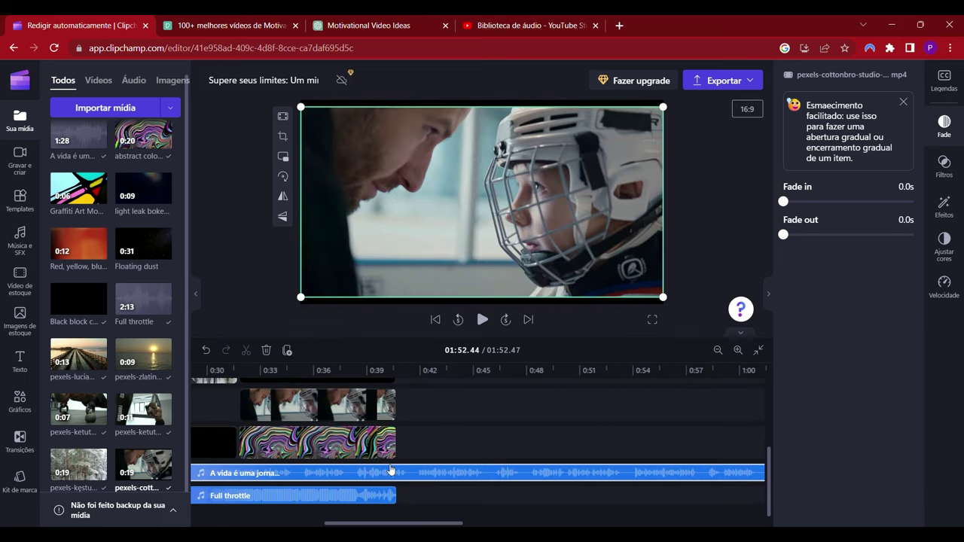
pyautogui.click(398, 385)
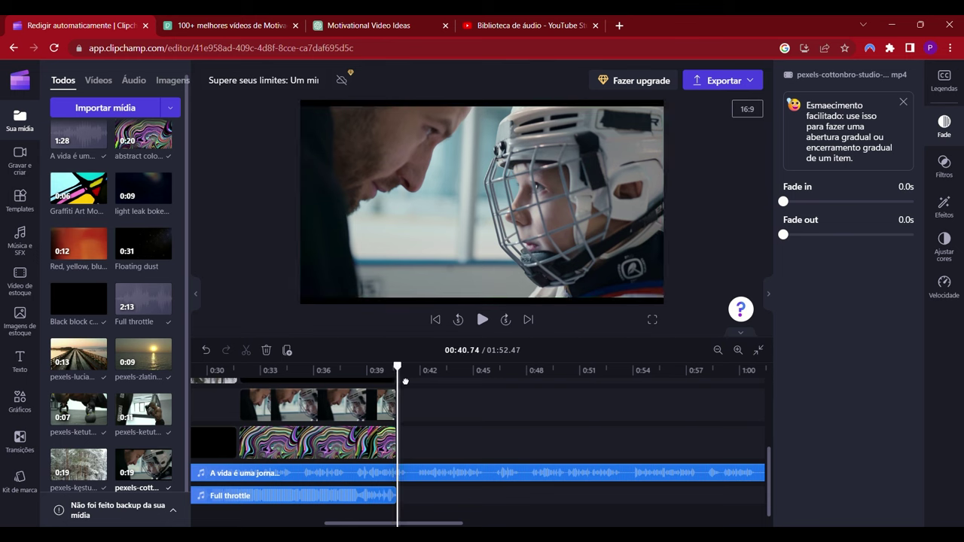
pyautogui.click(344, 497)
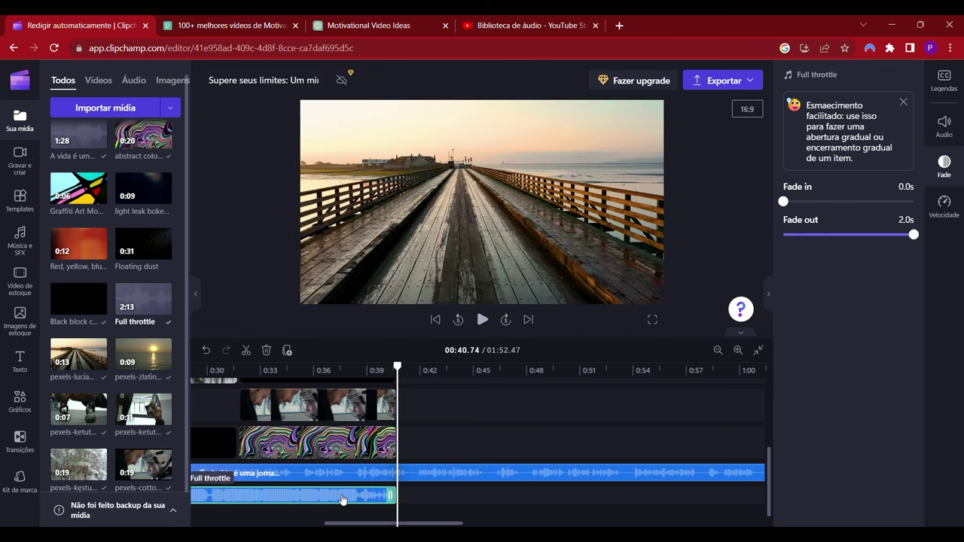
pyautogui.hotkey('ctrl', 'v')
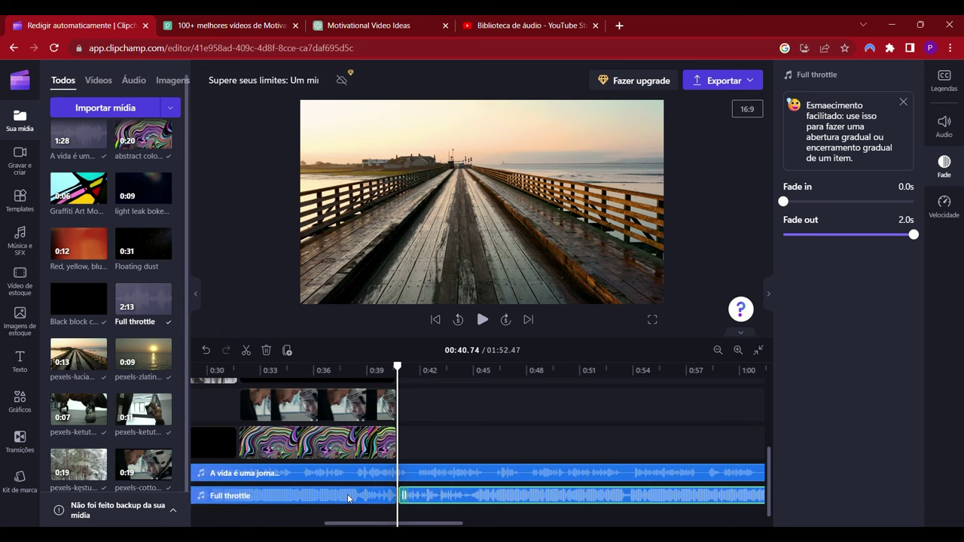
# Split the last hockey clip at the narration's end, 1:33.24, and delete the remaining part.
pyautogui.moveTo(408, 524); pyautogui.dragTo(544, 521)
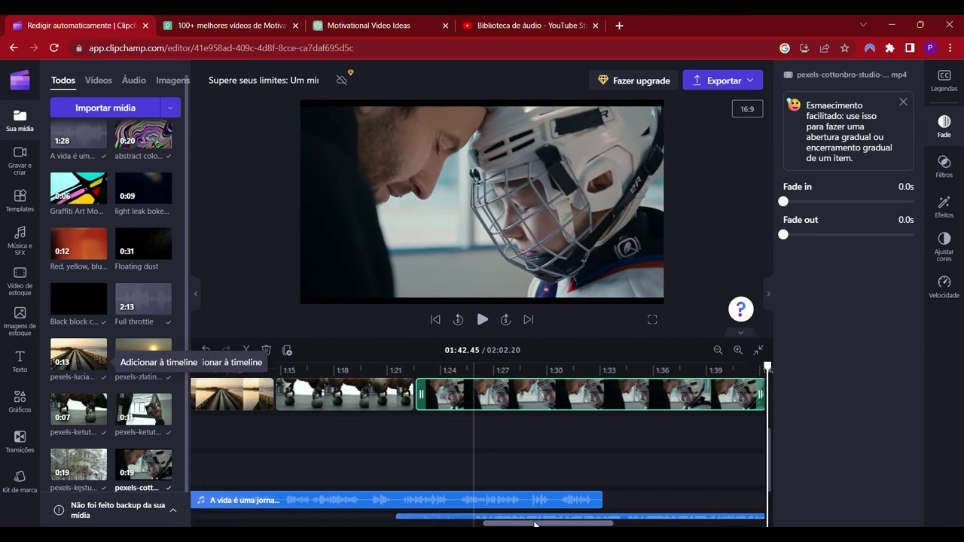
pyautogui.moveTo(509, 524)
pyautogui.mouseDown()
pyautogui.moveTo(530, 524)
pyautogui.moveTo(511, 524)
pyautogui.mouseUp()
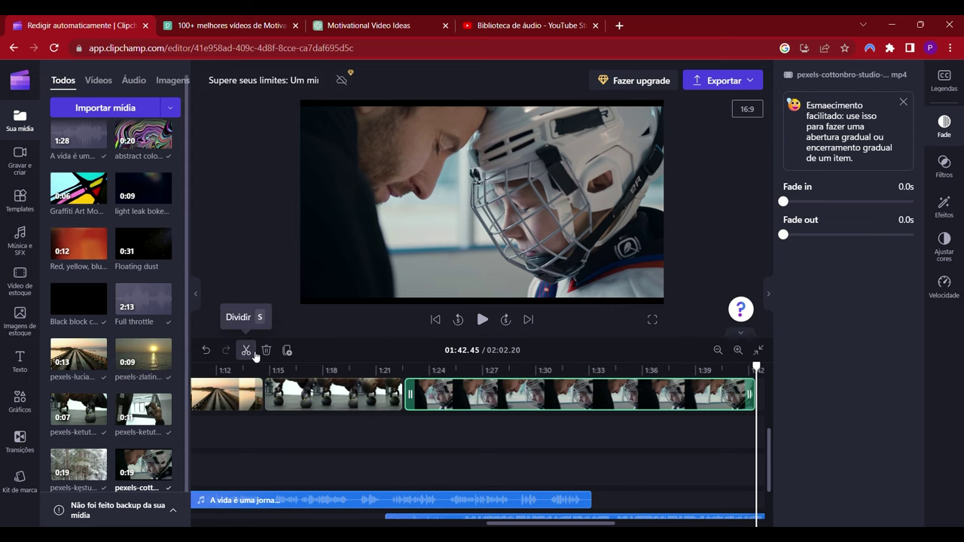
pyautogui.click(589, 391)
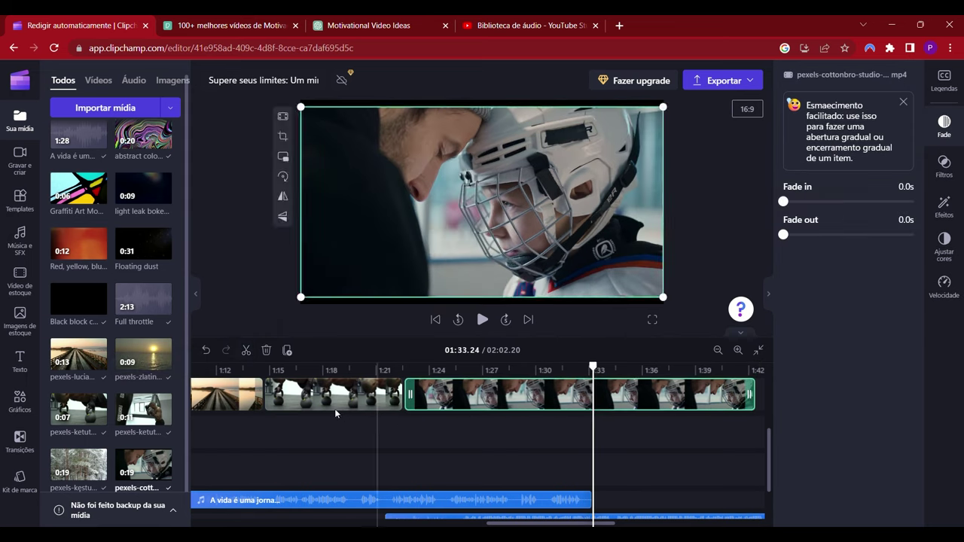
pyautogui.click(246, 351)
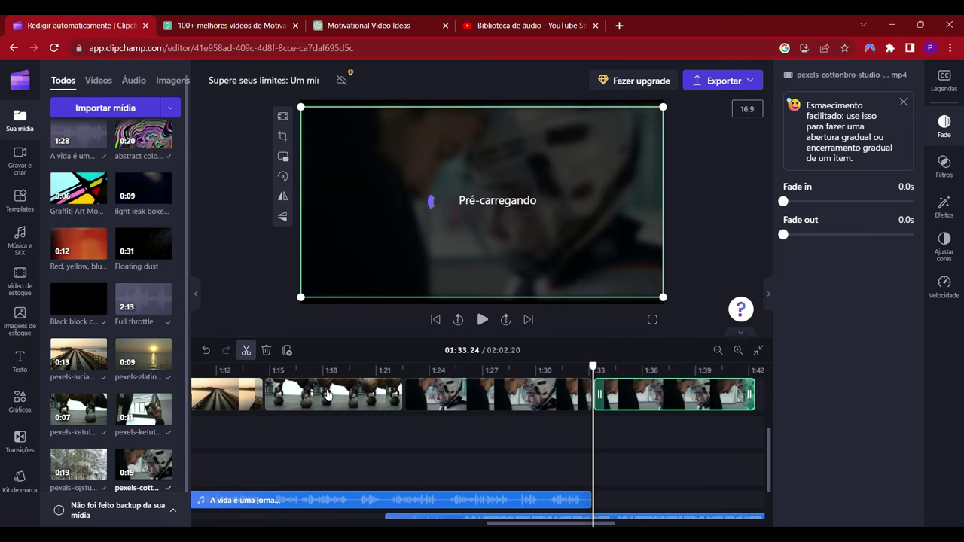
pyautogui.press('Delete')
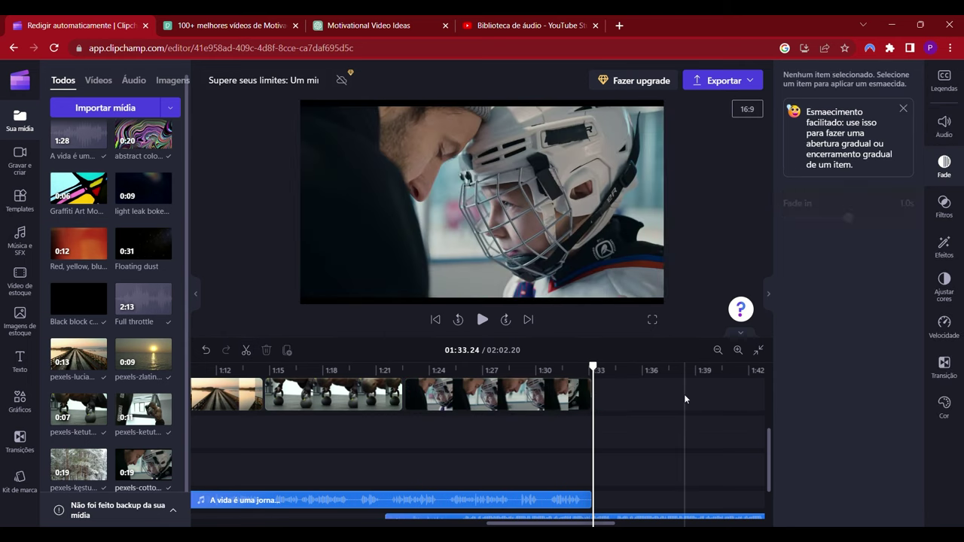
# Split the last Full throttle music clip at 1:33.24 and delete the excess beyond the narration.
pyautogui.scroll(-2, 677, 406)
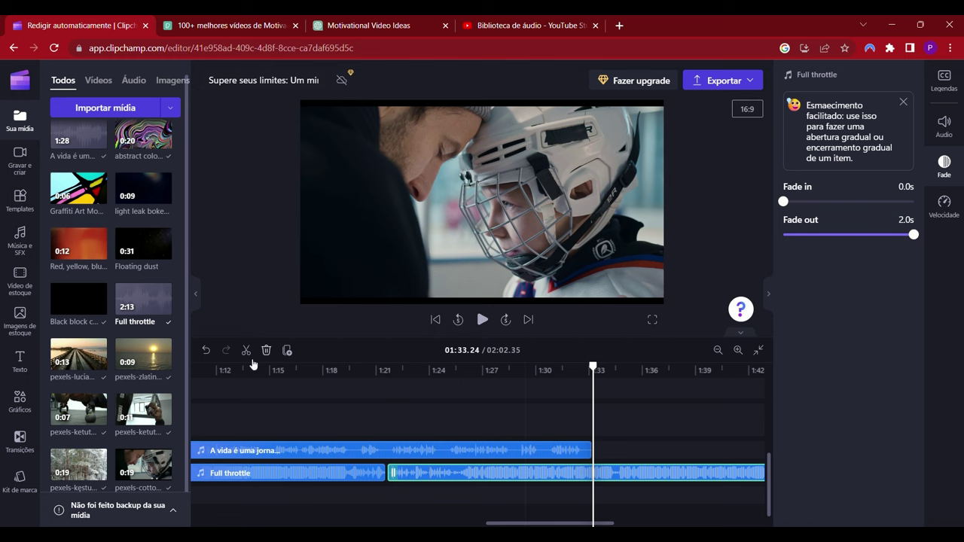
pyautogui.click(247, 351)
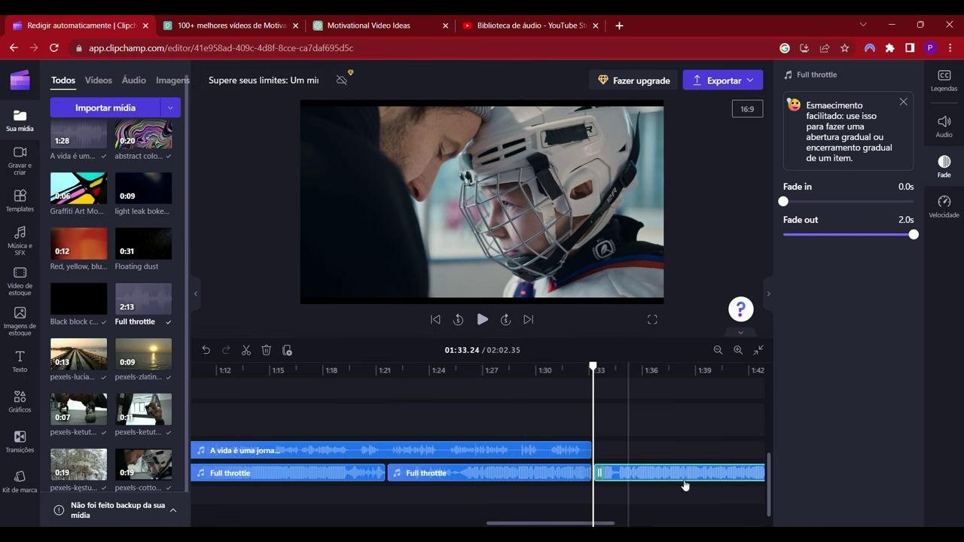
pyautogui.press('Delete')
pyautogui.scroll(3, 595, 470)
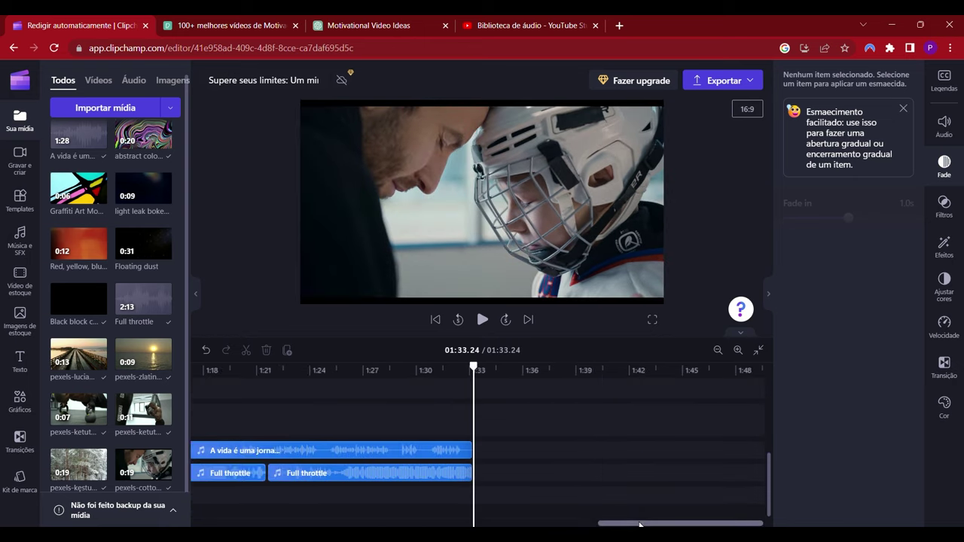
pyautogui.moveTo(640, 522); pyautogui.dragTo(510, 519)
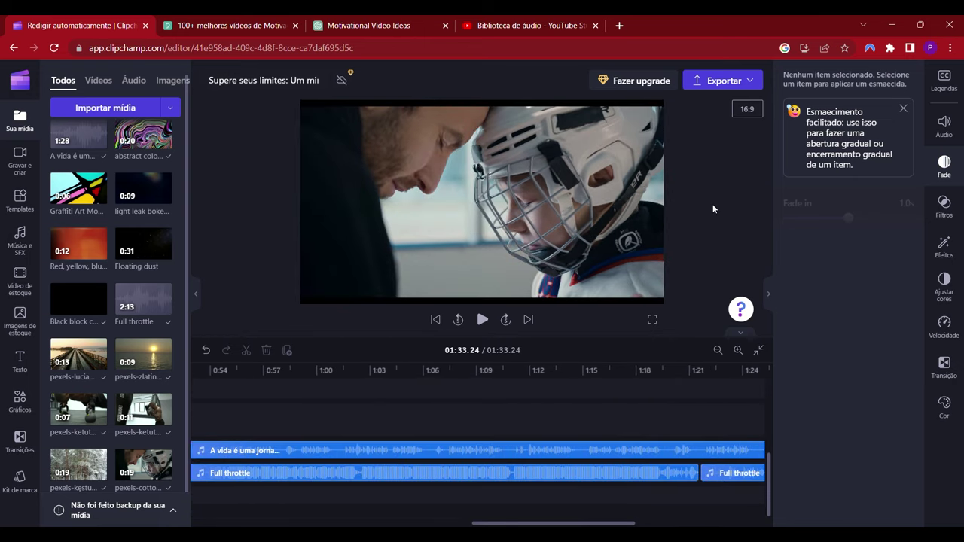
# Switch to the YouTube Studio audio library and filter the music by the mood Inspirador.
pyautogui.click(532, 28)
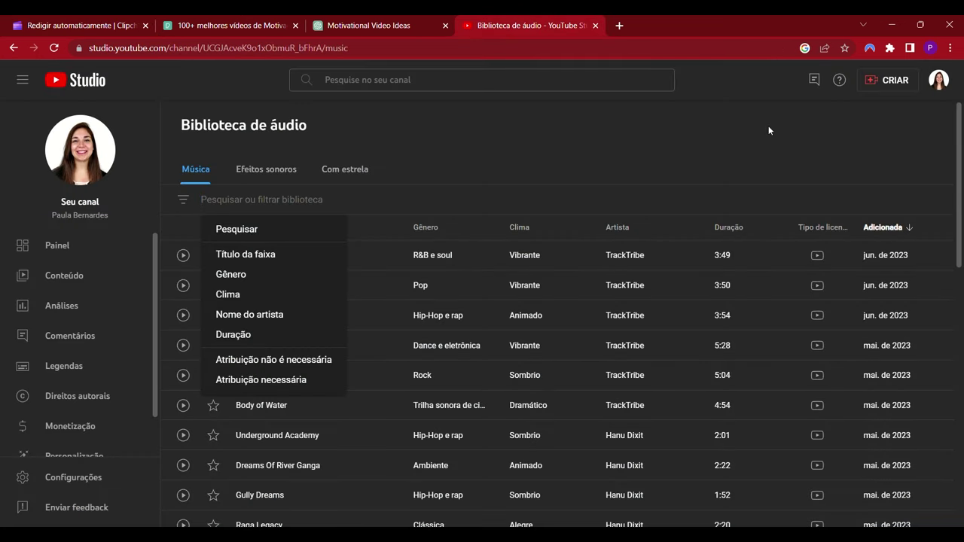
pyautogui.click(586, 115)
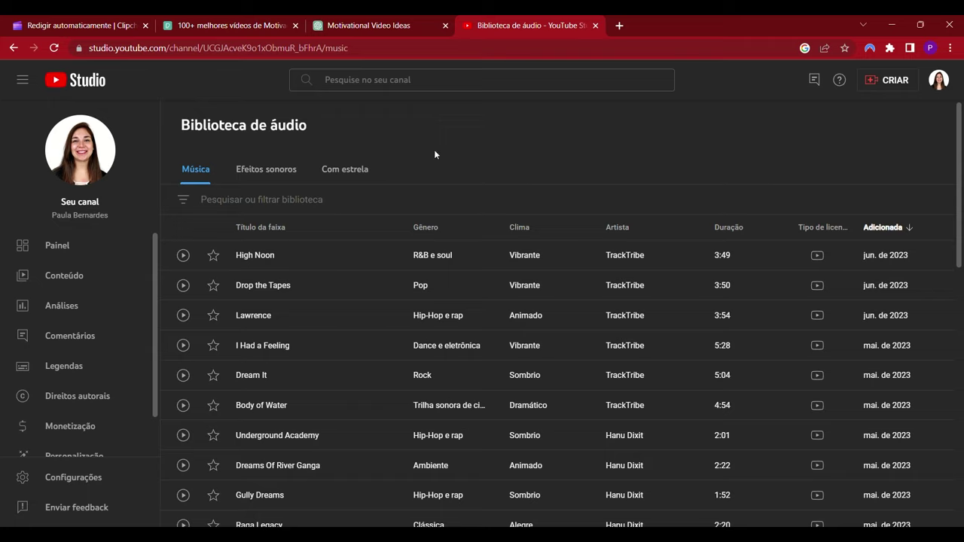
pyautogui.click(194, 205)
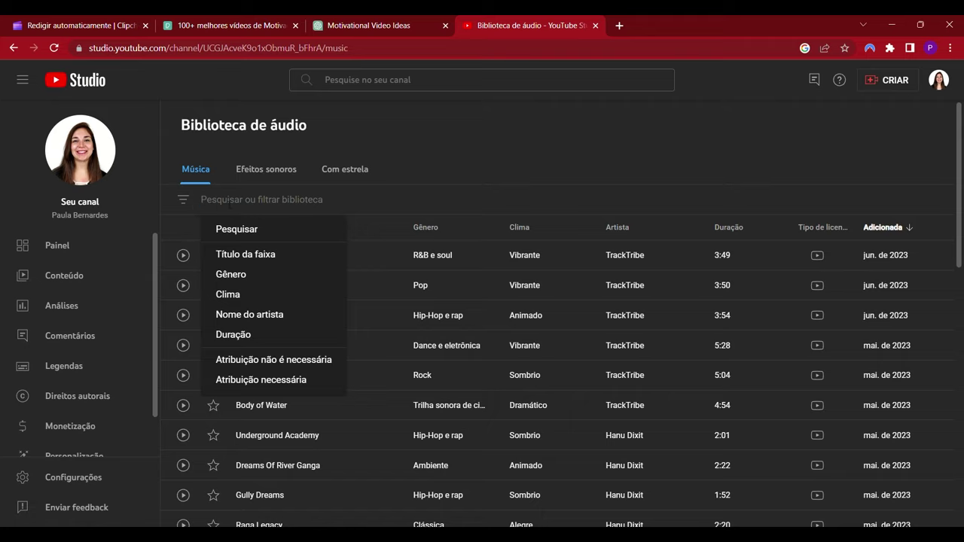
pyautogui.click(229, 294)
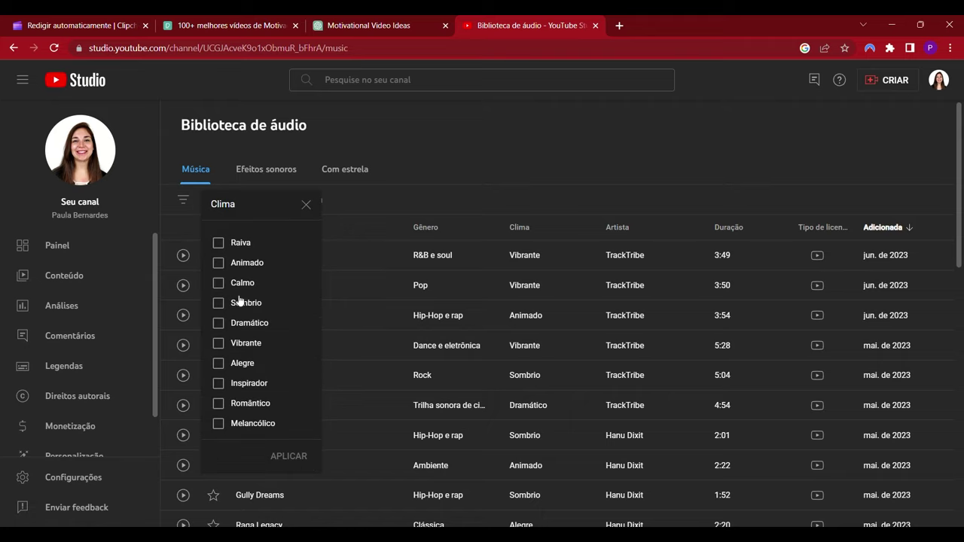
pyautogui.click(219, 384)
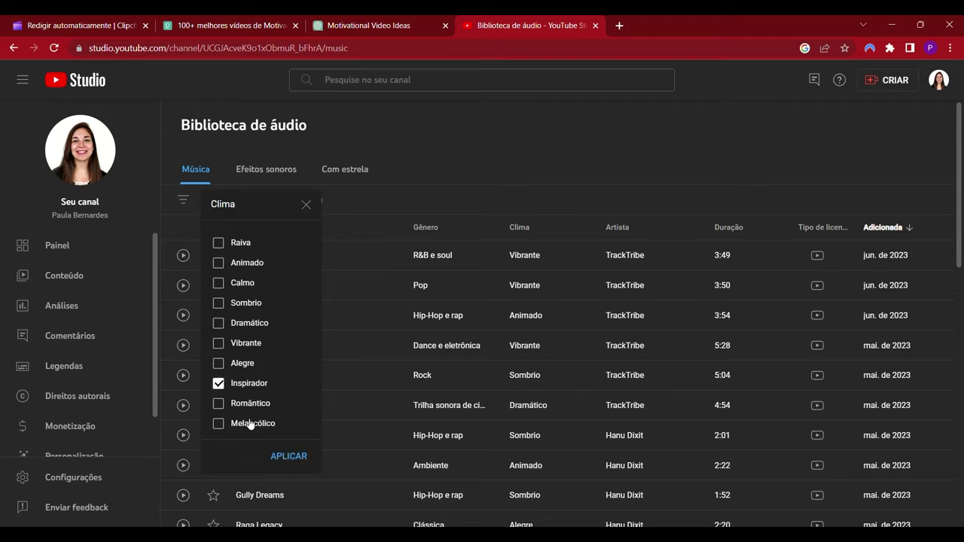
pyautogui.click(289, 456)
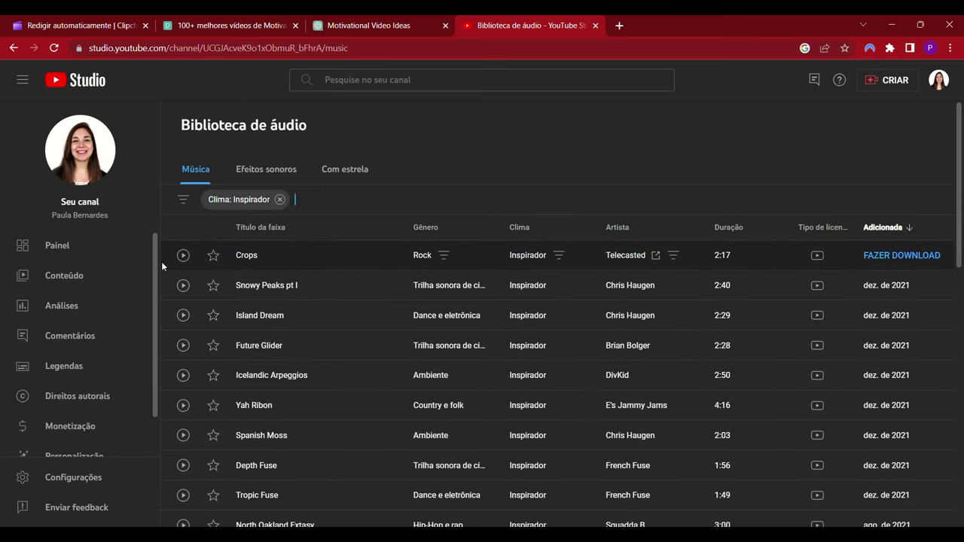
# Download the Future Glider track from the YouTube audio library and import its MP3 into the Clipchamp project's media.
pyautogui.click(125, 31)
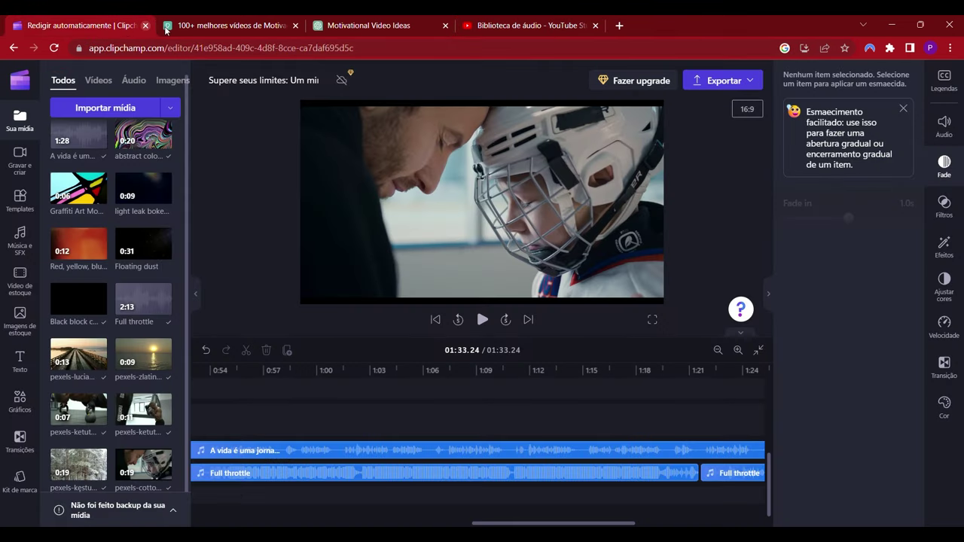
pyautogui.click(534, 26)
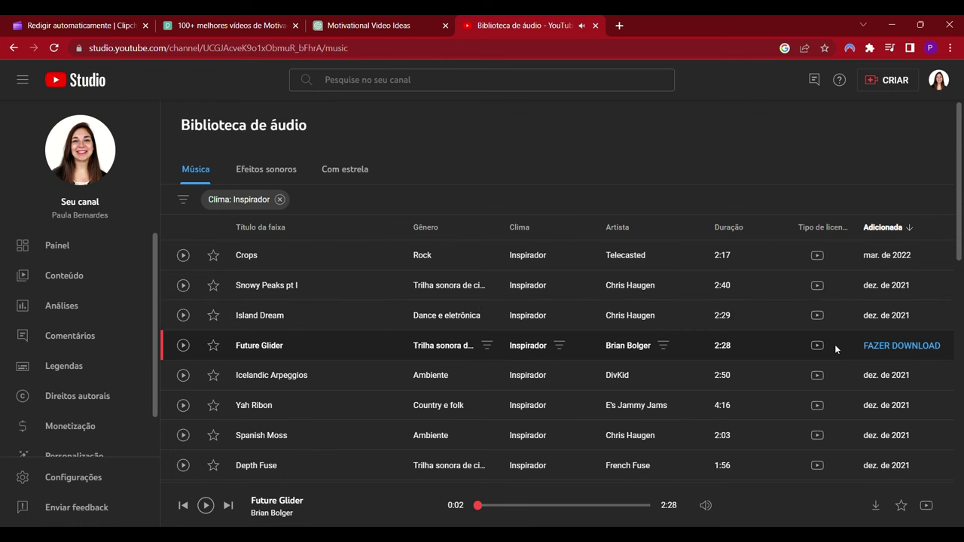
pyautogui.click(900, 349)
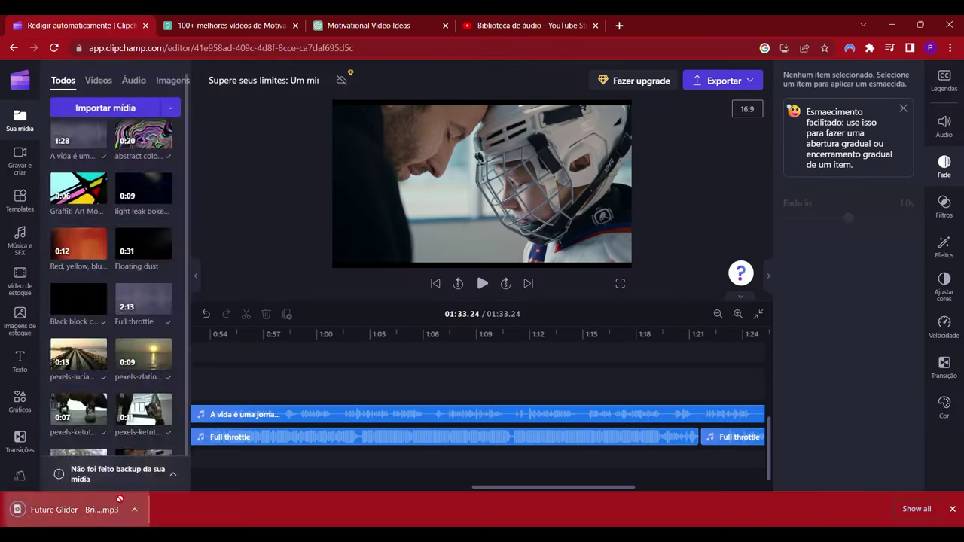
pyautogui.moveTo(118, 500); pyautogui.dragTo(101, 252)
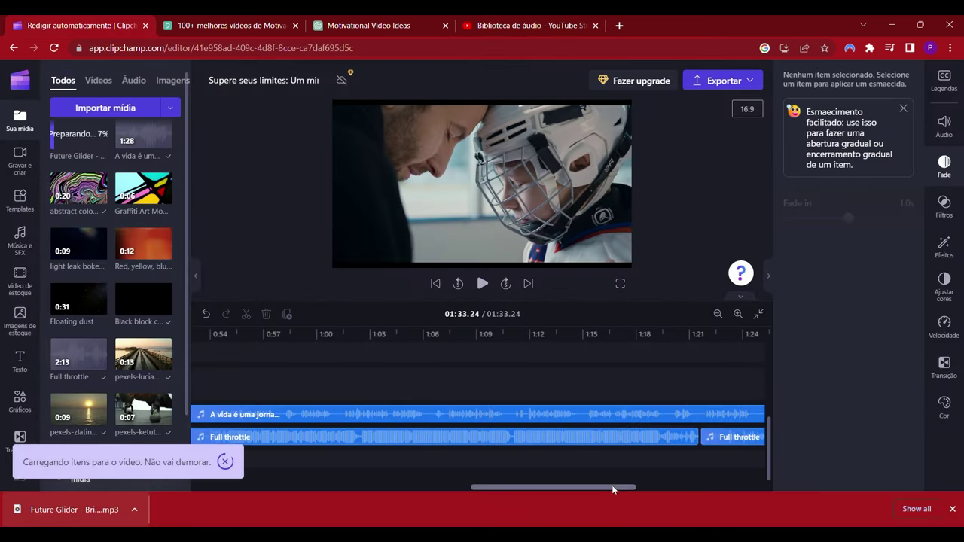
# Delete the Full throttle music clips from the timeline.
pyautogui.moveTo(611, 486); pyautogui.dragTo(222, 480)
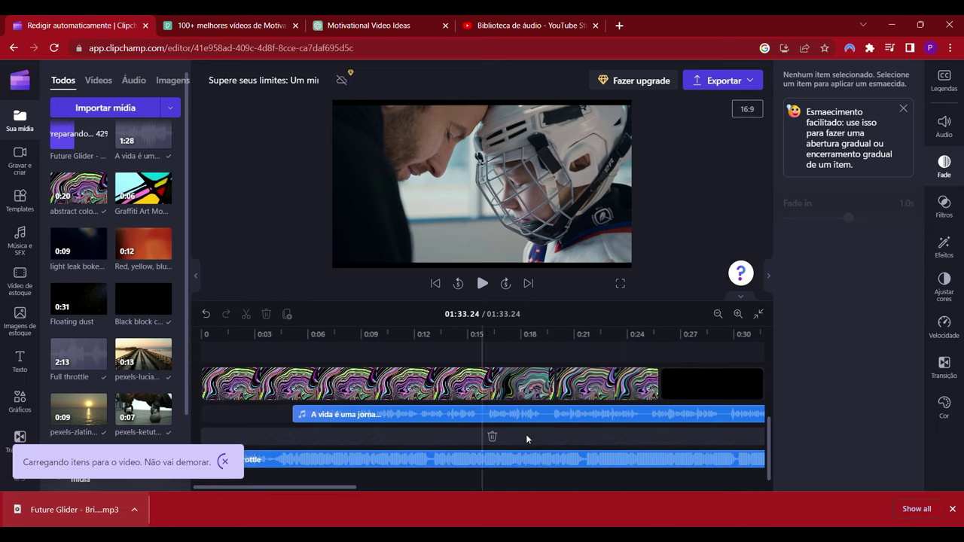
pyautogui.click(550, 465)
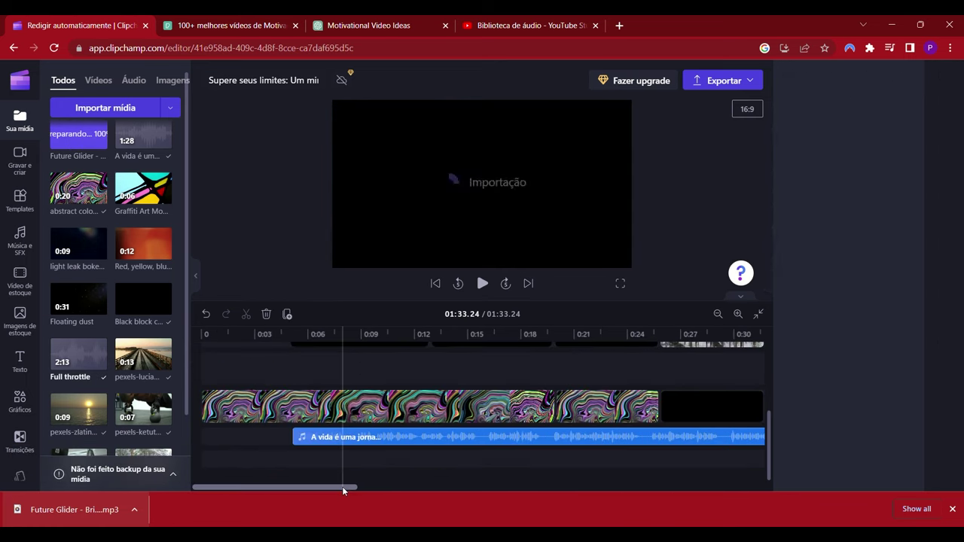
pyautogui.moveTo(342, 486)
pyautogui.mouseDown()
pyautogui.moveTo(500, 489)
pyautogui.moveTo(331, 486)
pyautogui.mouseUp()
pyautogui.click(572, 463)
pyautogui.press('Delete')
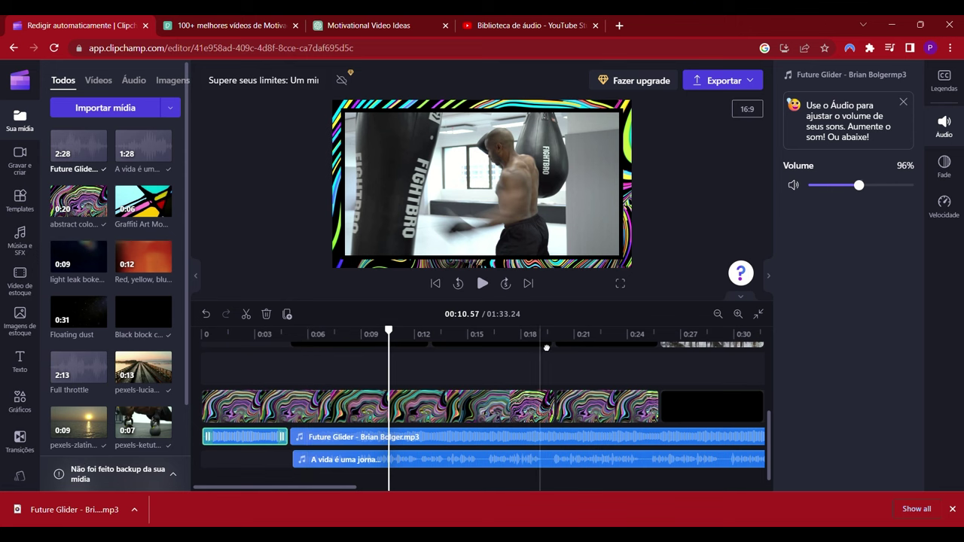
# Export the finished video in 1080p quality.
pyautogui.scroll(3, 540, 345)
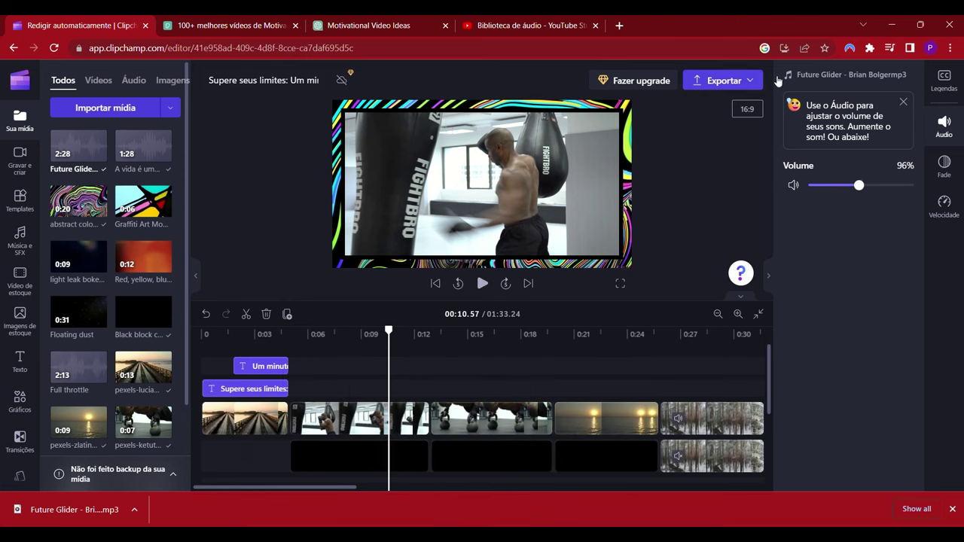
pyautogui.click(727, 80)
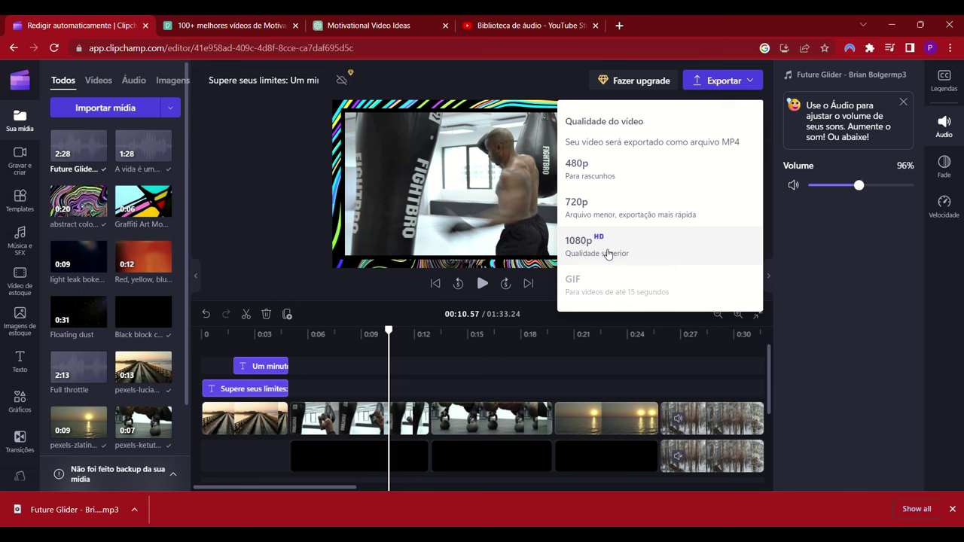
pyautogui.click(607, 249)
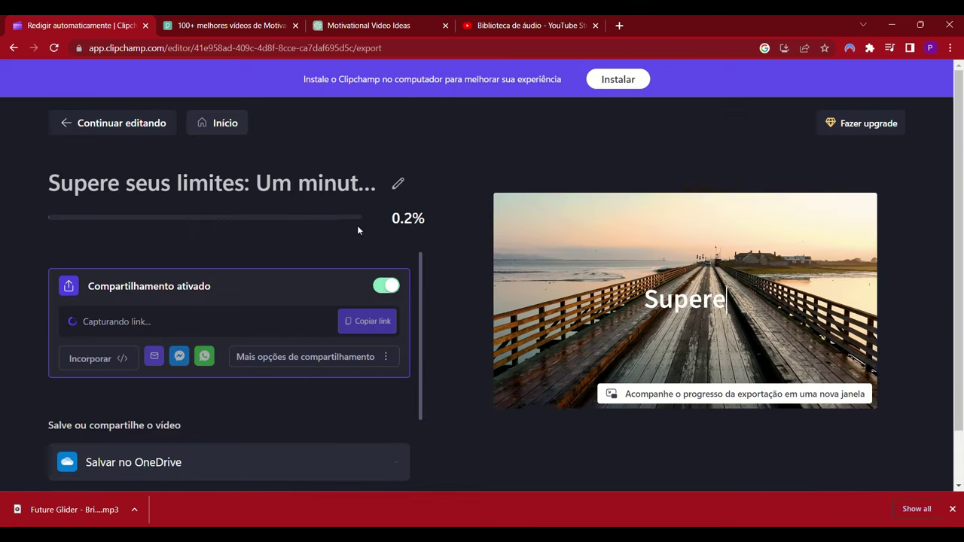